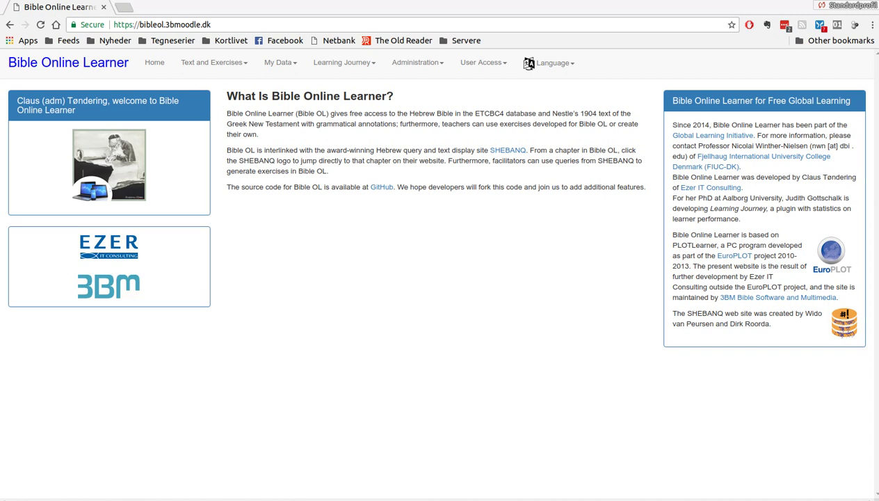
Step: Create a folder named Demo in the top folder of the exercise file management
click(431, 63)
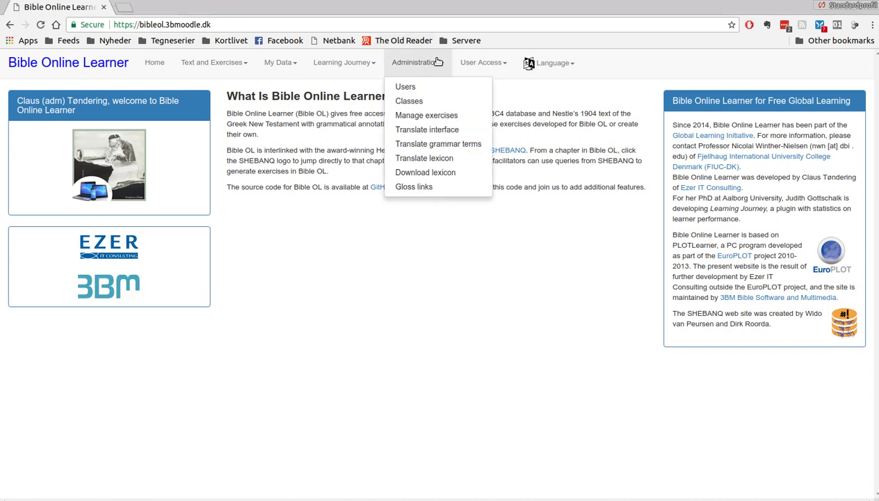
click(453, 117)
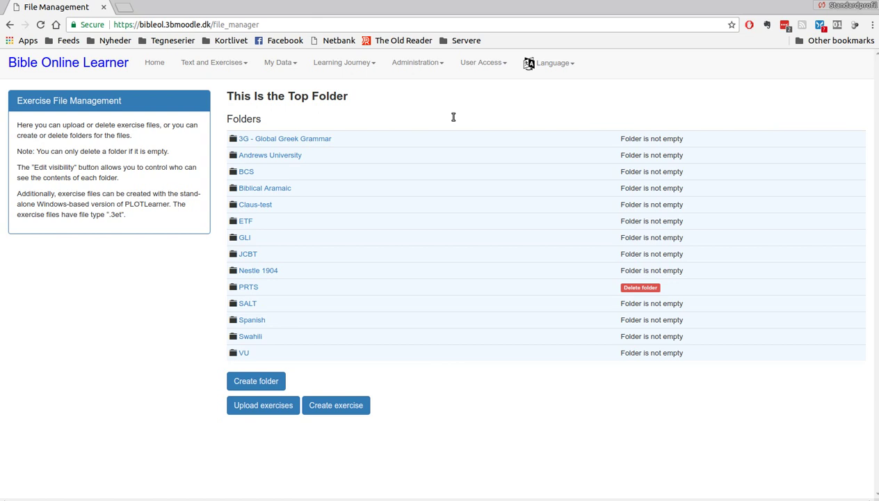
click(265, 382)
click(412, 125)
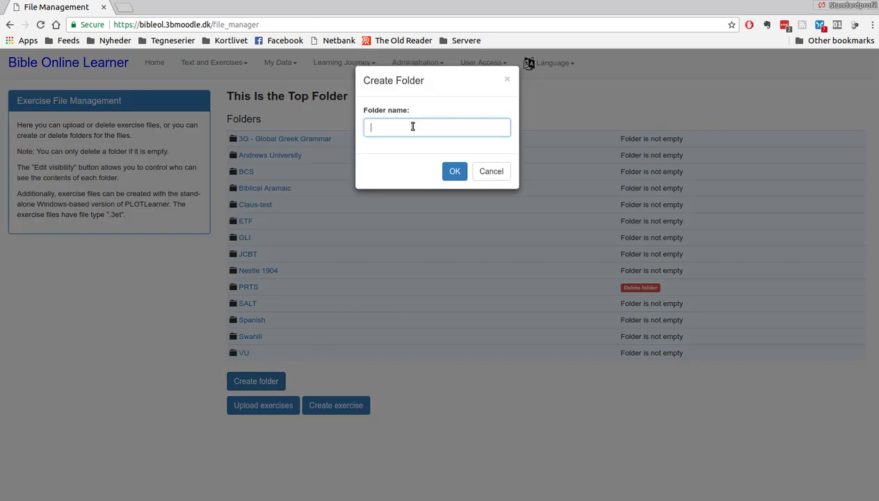
text(Demo)
click(445, 170)
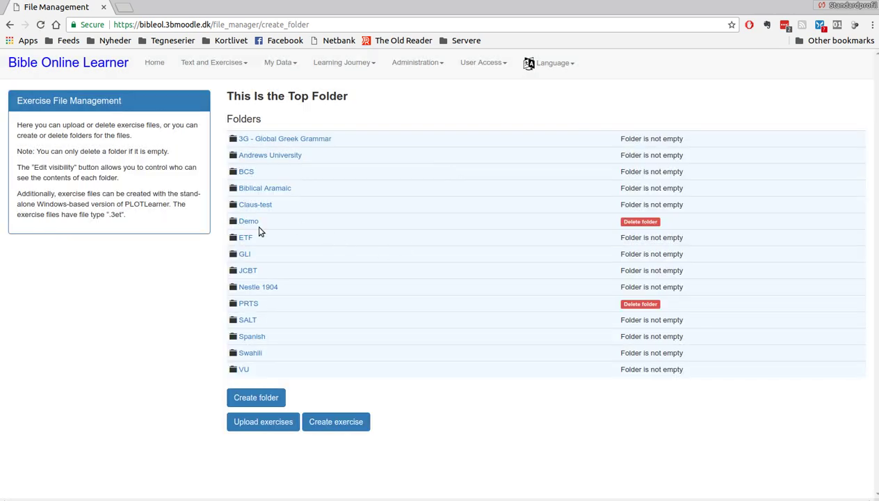
Step: Make the exercises in the Demo folder visible to everybody
click(248, 221)
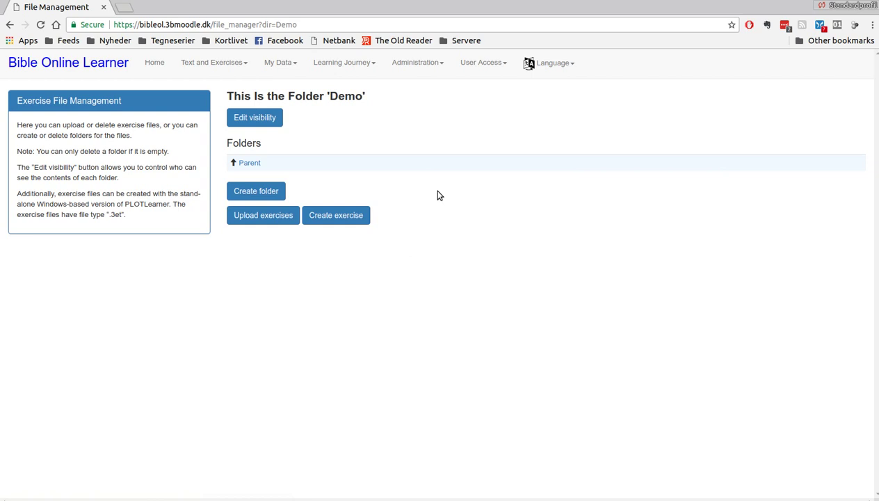
click(264, 119)
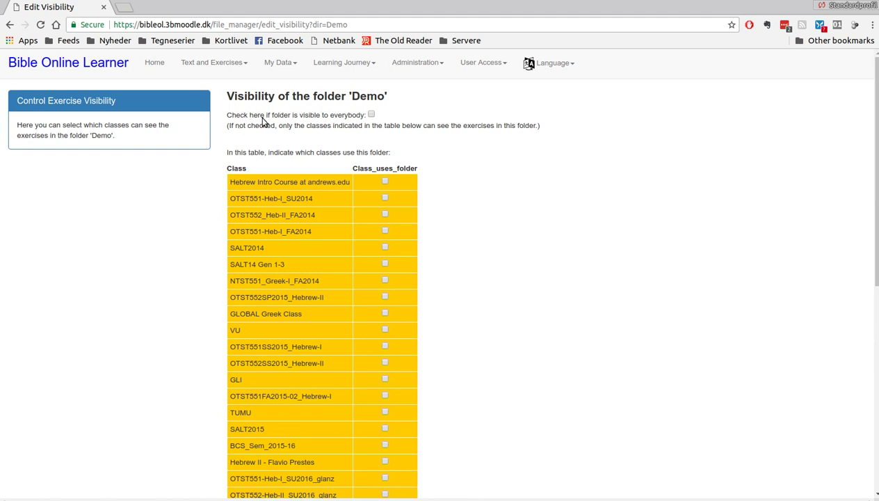
click(371, 115)
scroll(477, 253, down, 3)
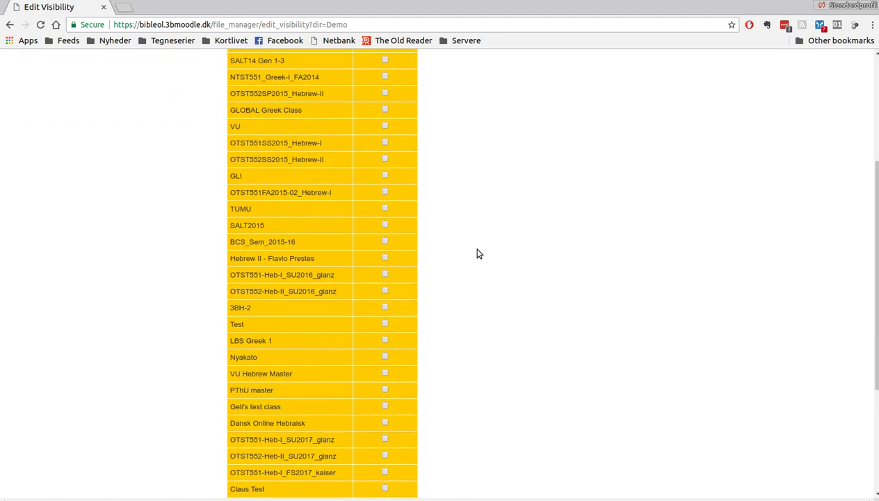
scroll(477, 253, down, 3)
click(239, 485)
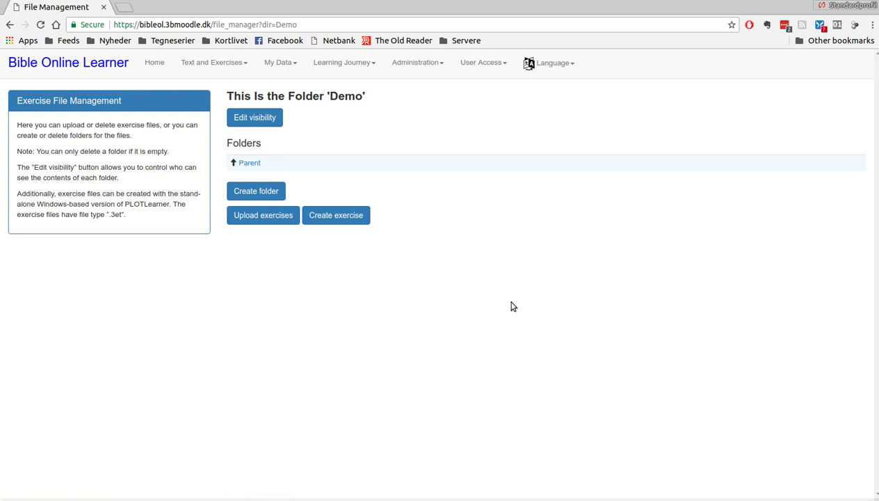
Step: Create an exercise on the Hebrew (ETCBC4, OT) database with the description "Please provide the stem and tense of these verbs."
click(340, 217)
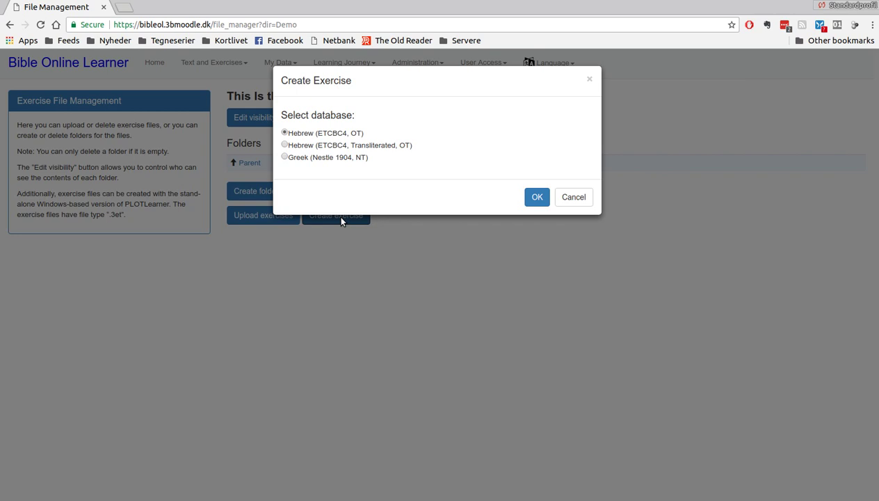
click(542, 202)
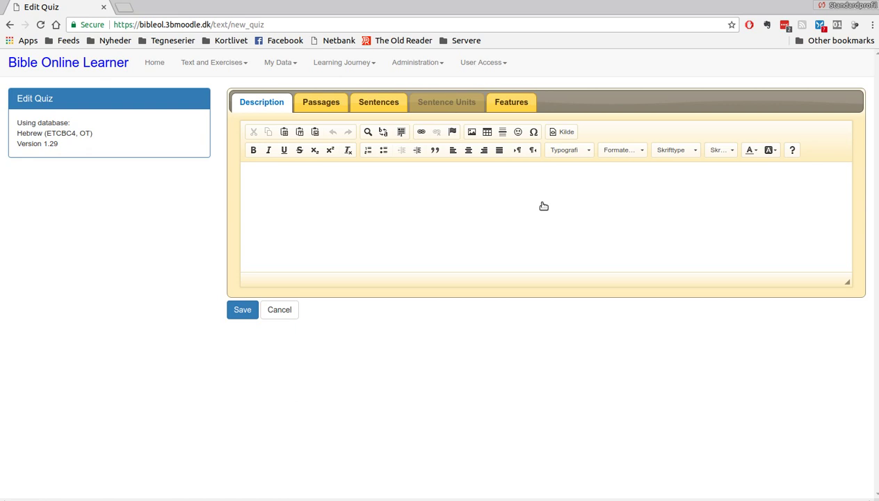
click(310, 199)
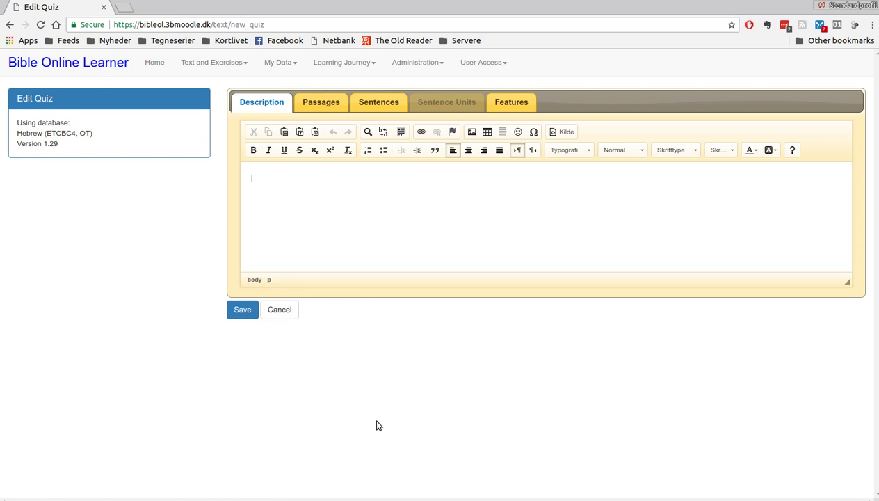
text(Please provide the stem and )
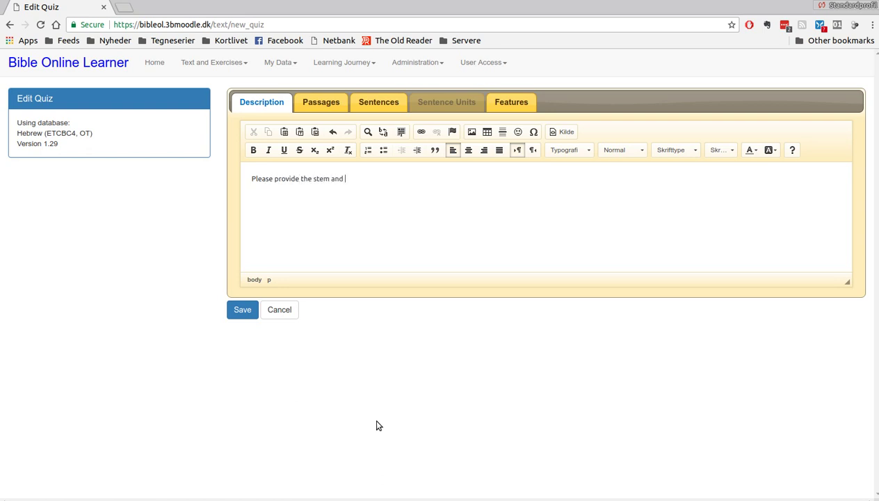
text(tense of these verbs.)
Step: Select Genesis as the passage for the exercise
click(312, 102)
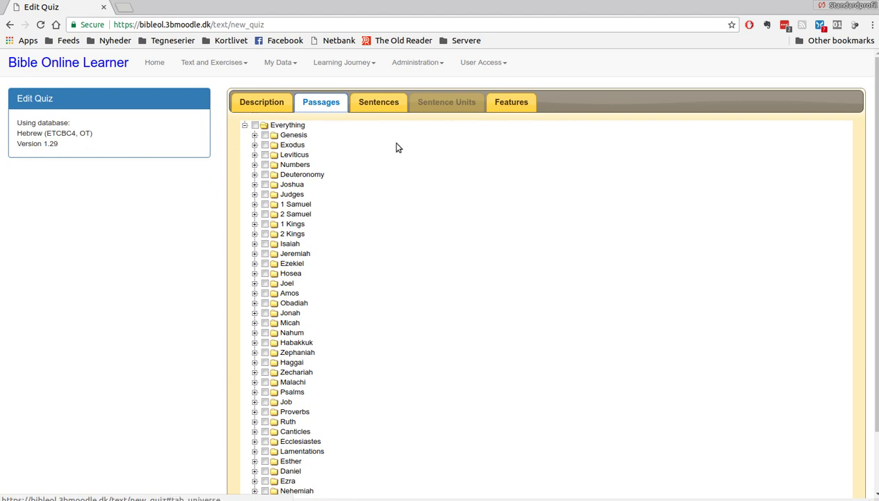
click(264, 134)
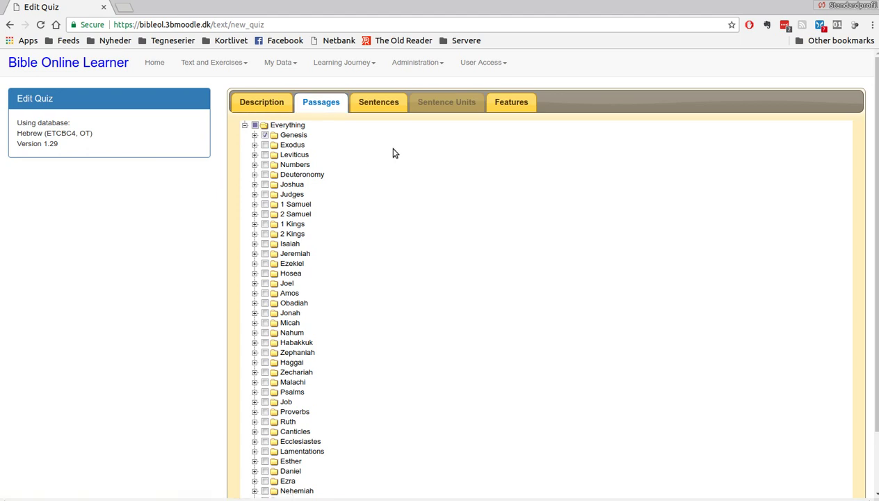
Step: Restrict the sentence selection to words whose part of speech is Verb
click(383, 110)
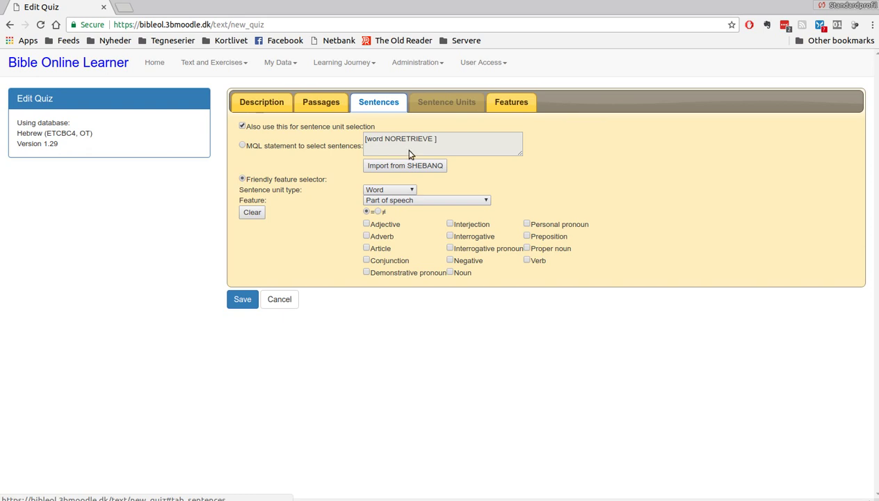
click(412, 194)
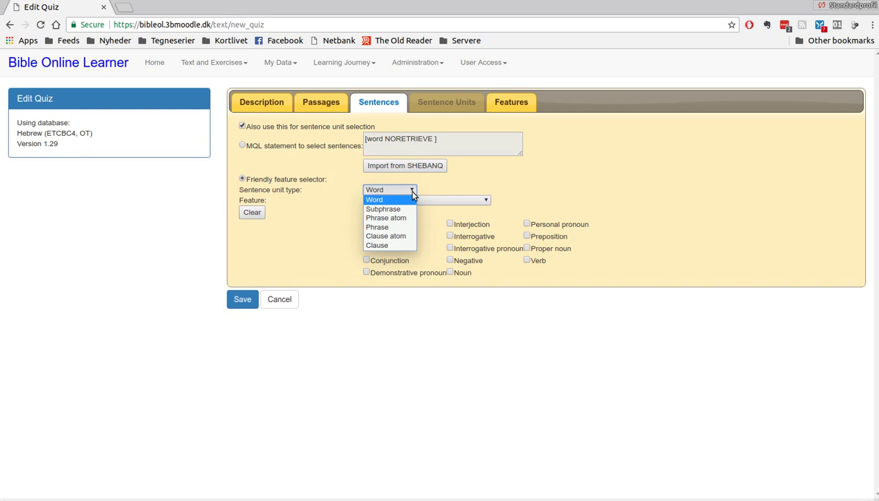
click(386, 189)
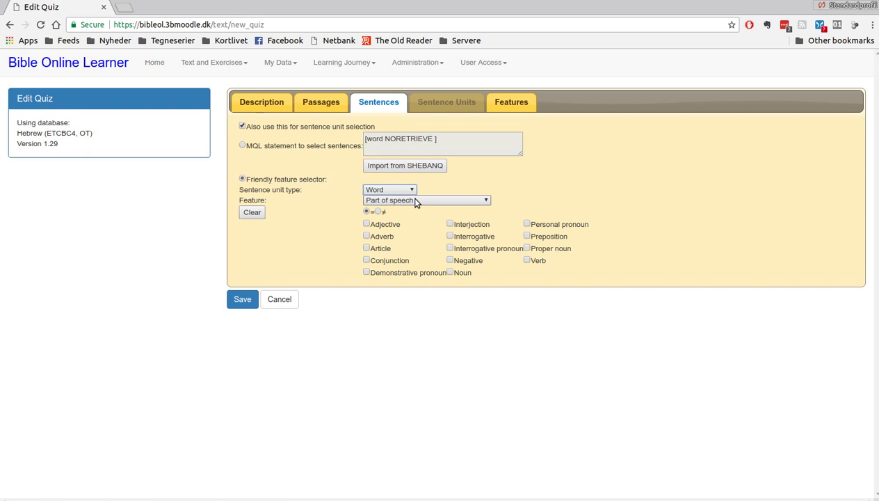
click(415, 200)
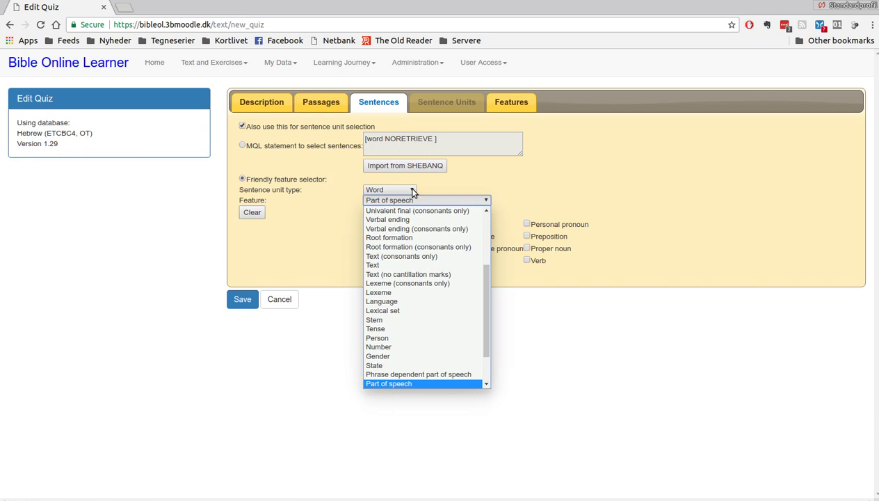
click(417, 381)
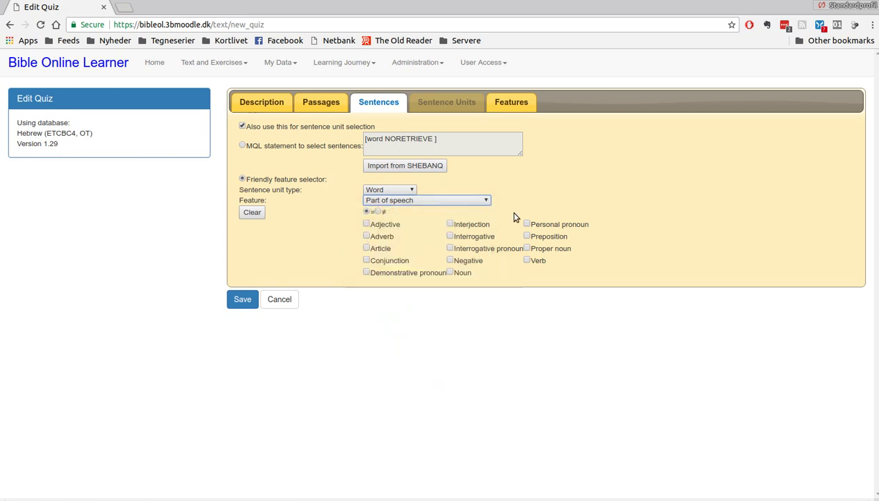
click(527, 261)
click(527, 260)
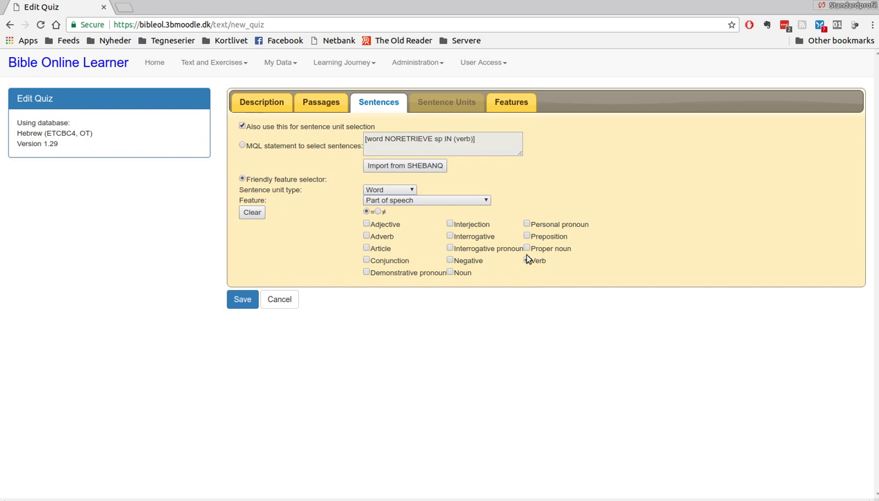
click(526, 261)
Step: Add a Stem condition to the sentence selection that excludes Qal verbs
click(421, 201)
scroll(426, 268, down, 1)
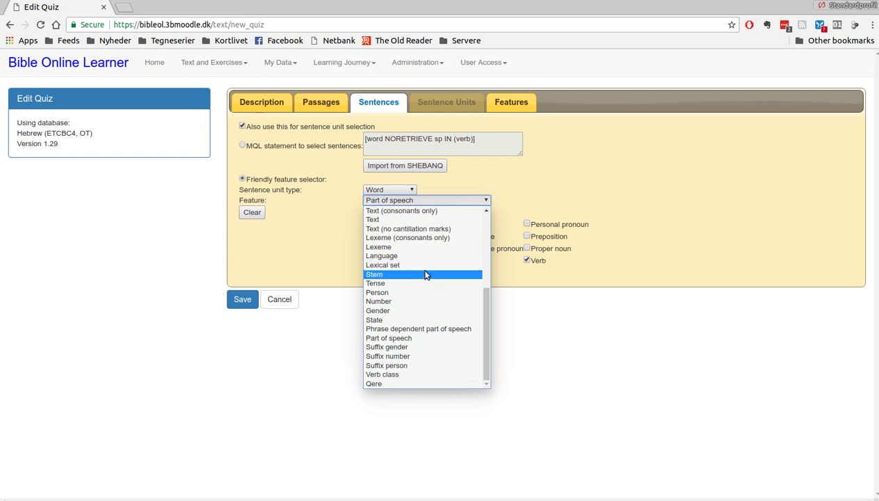
click(422, 274)
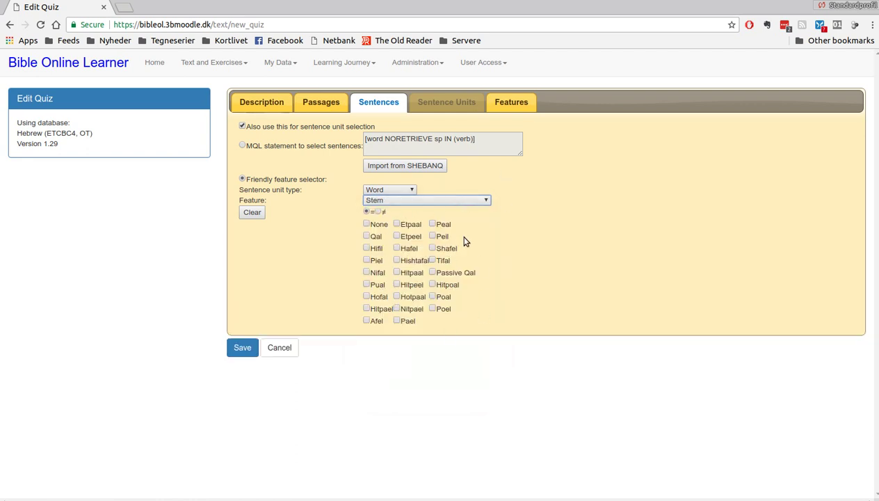
click(366, 236)
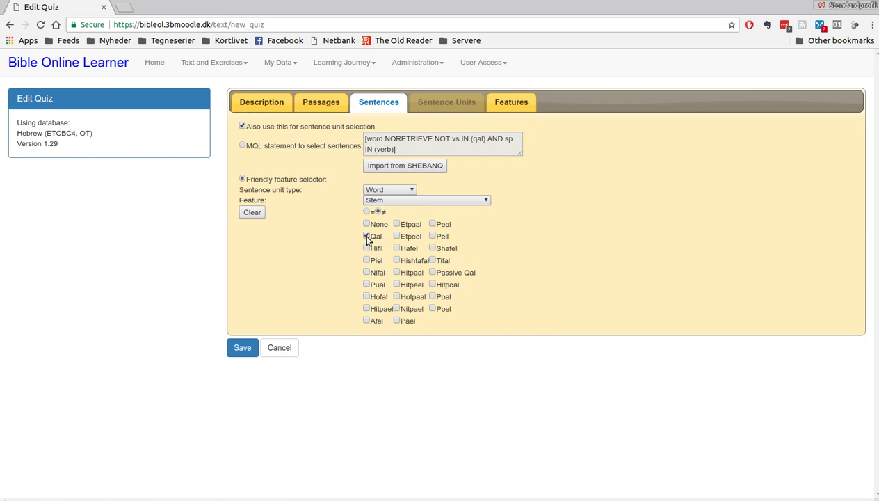
Step: Temporarily separate the sentence unit selection from the sentence selection to view its own settings, and restore the shared selection
click(242, 128)
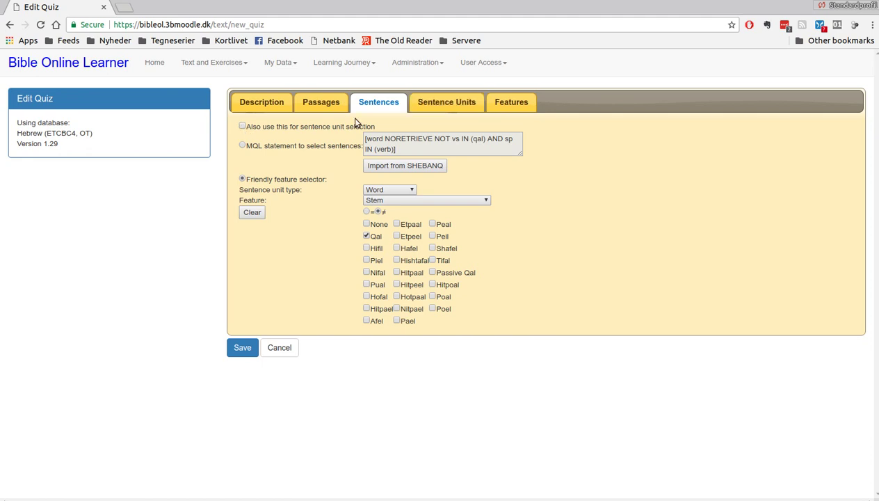
click(444, 105)
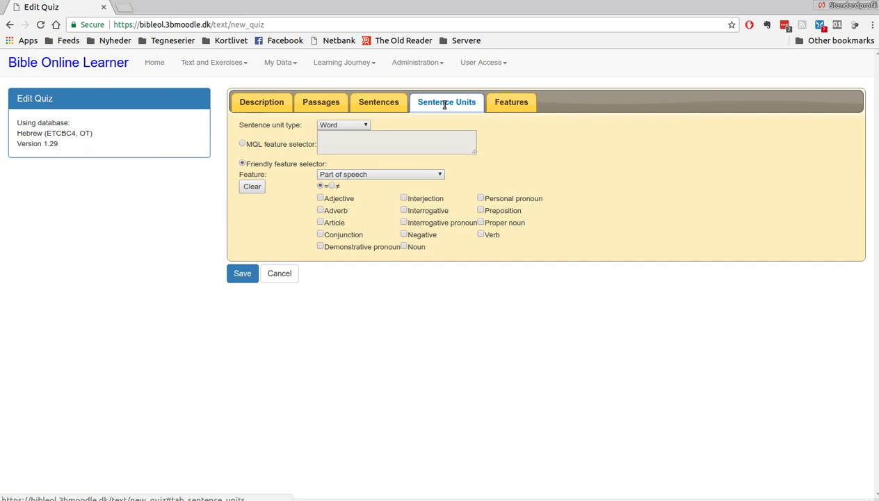
click(380, 103)
click(242, 127)
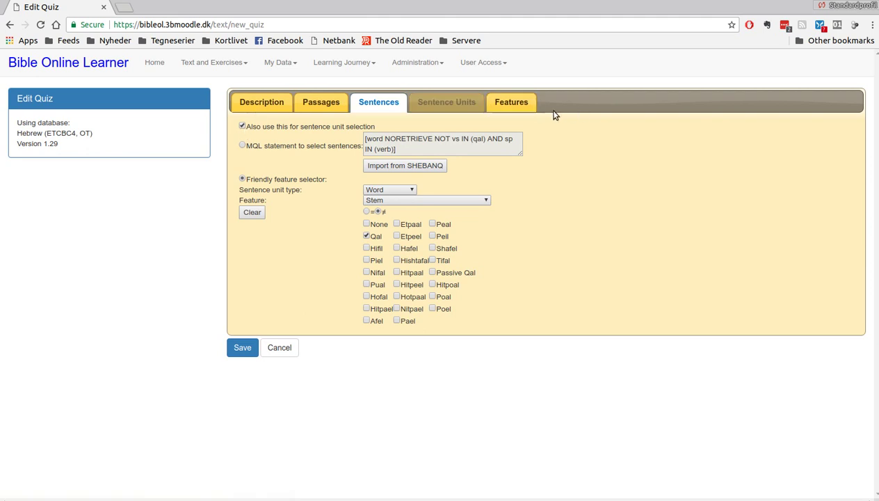
Step: Set the quiz features to show Text and to request Stem and Tense
click(523, 105)
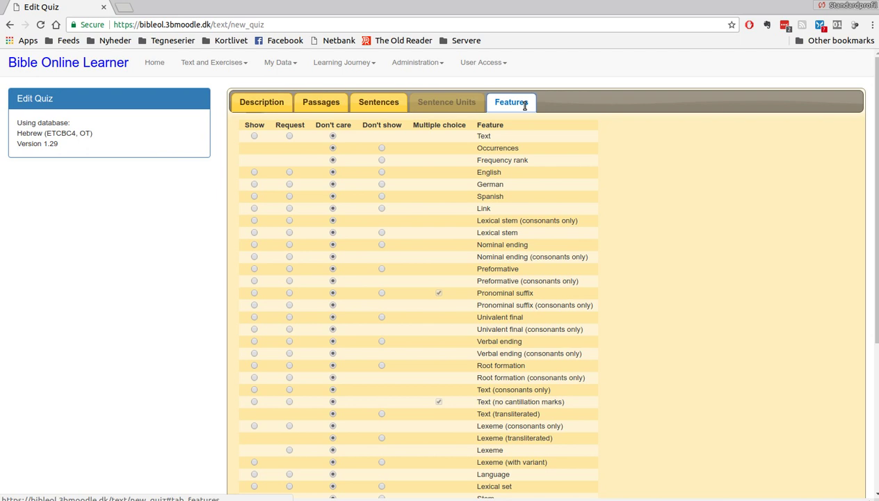
click(254, 135)
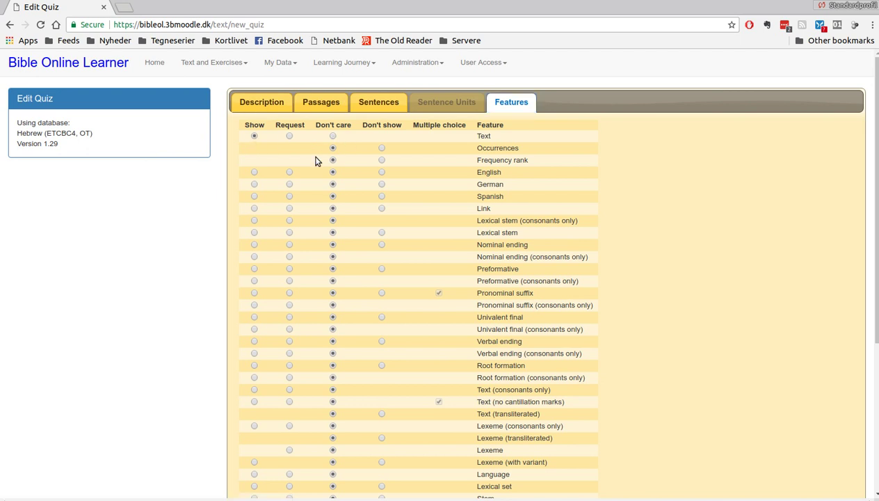
scroll(414, 184, down, 5)
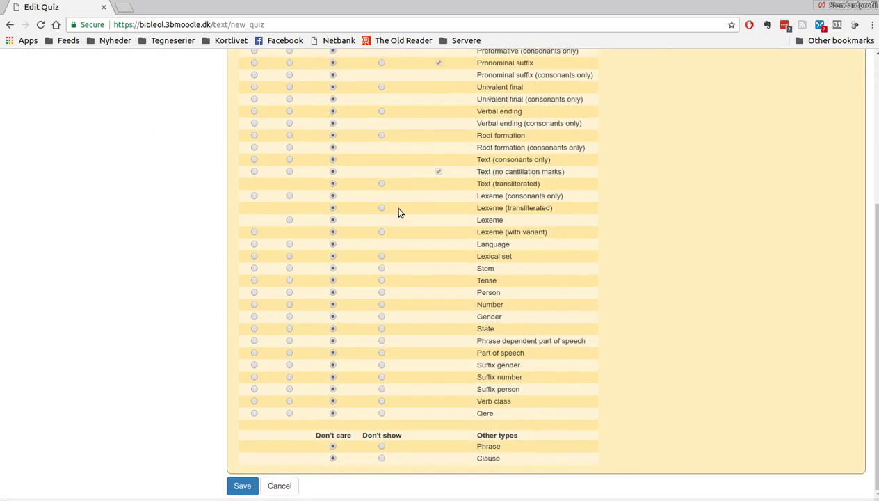
click(289, 268)
Step: Save the exercise under the file name stem-and-tense
click(243, 485)
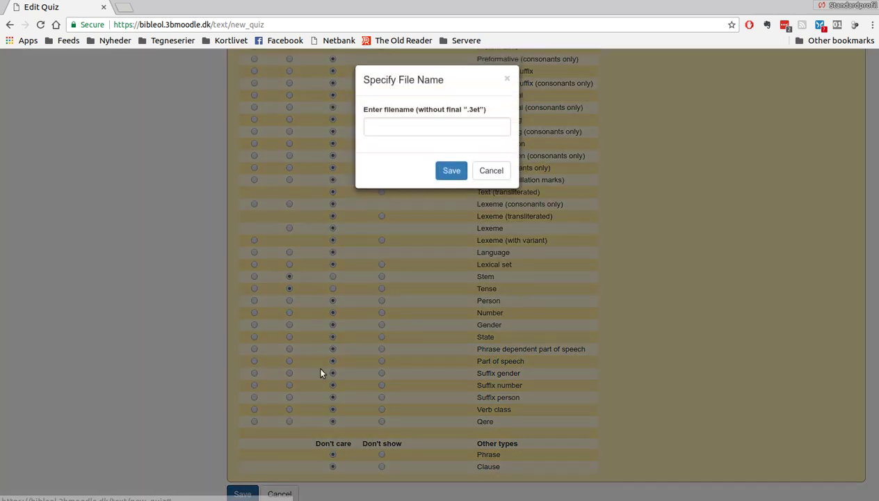
click(425, 132)
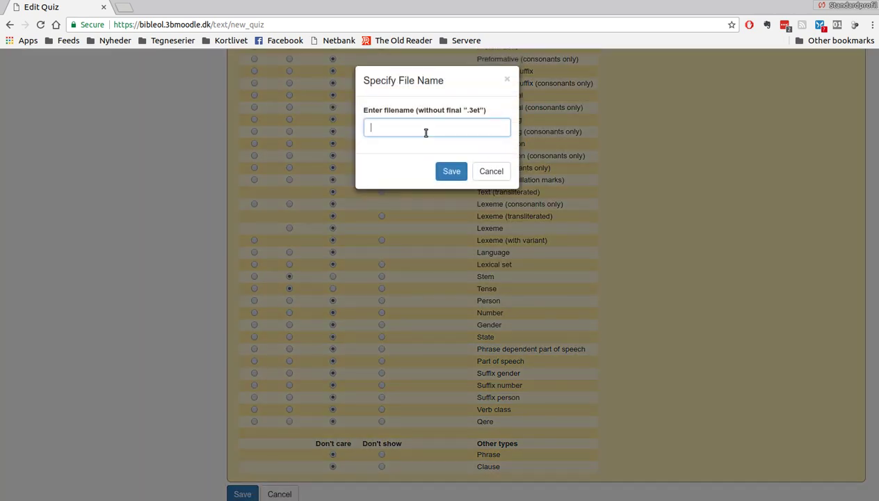
text(stem-and-tense)
click(446, 172)
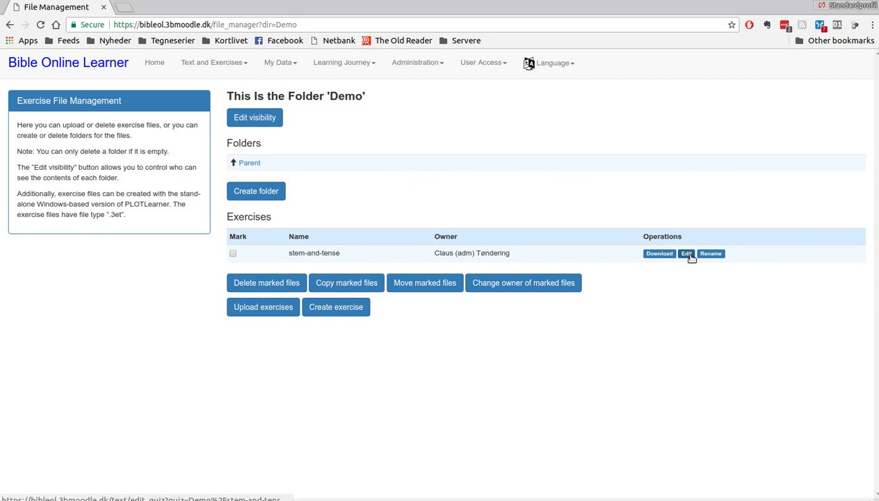
Step: Start the stem-and-tense quiz from the Demo exercise folder with 5 questions using preset passages
click(246, 64)
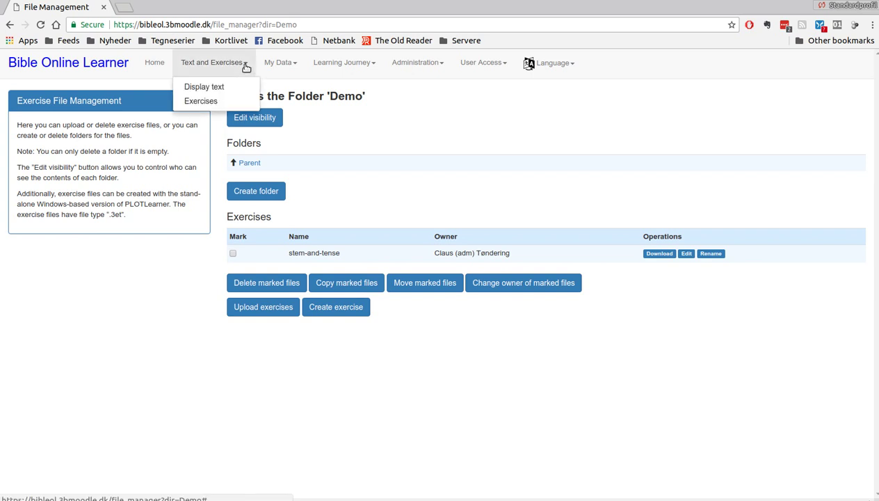
click(214, 102)
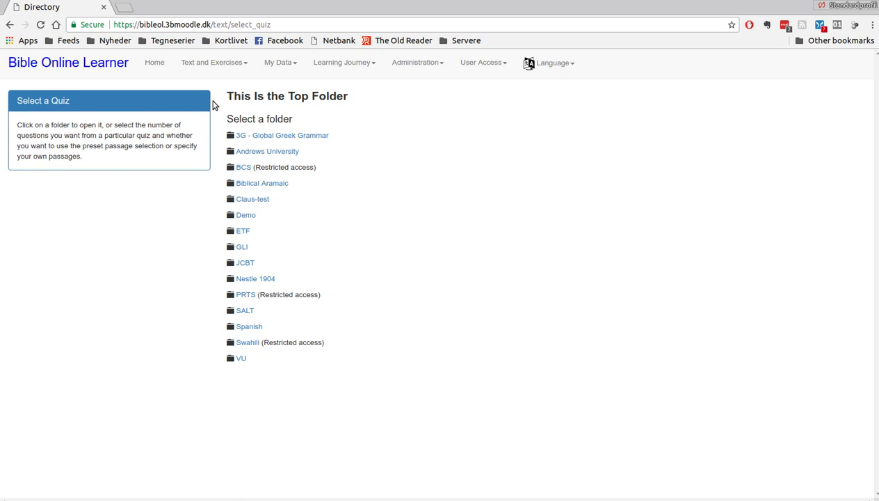
click(247, 220)
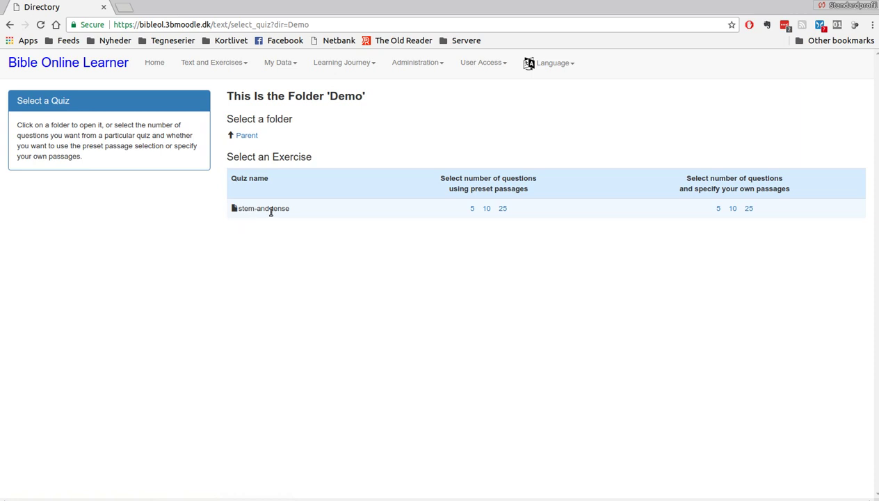
click(473, 209)
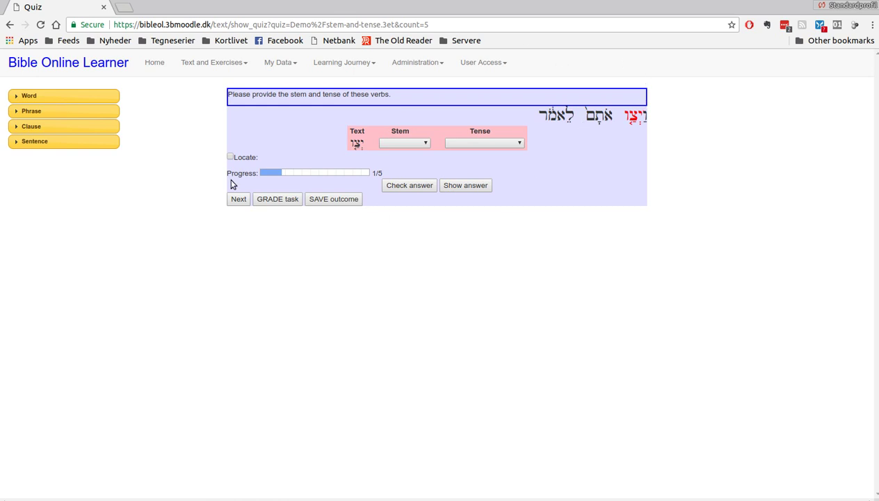
Step: Display the verse location and answer the first question with stem Hifil and tense Wayyiqtol (weCImpf)
click(230, 157)
click(422, 143)
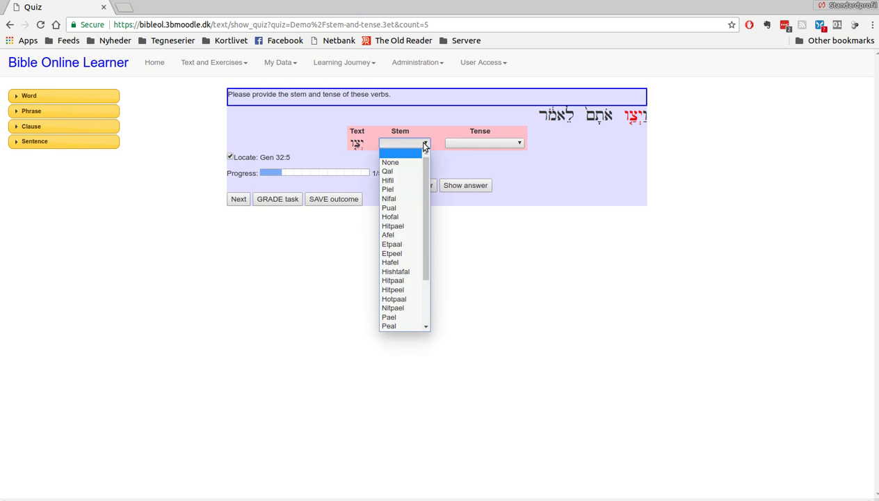
click(410, 181)
click(518, 143)
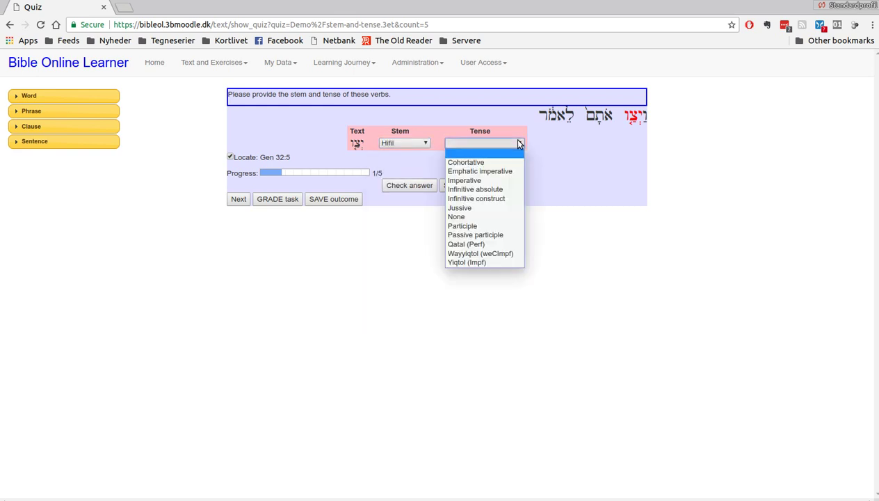
click(499, 253)
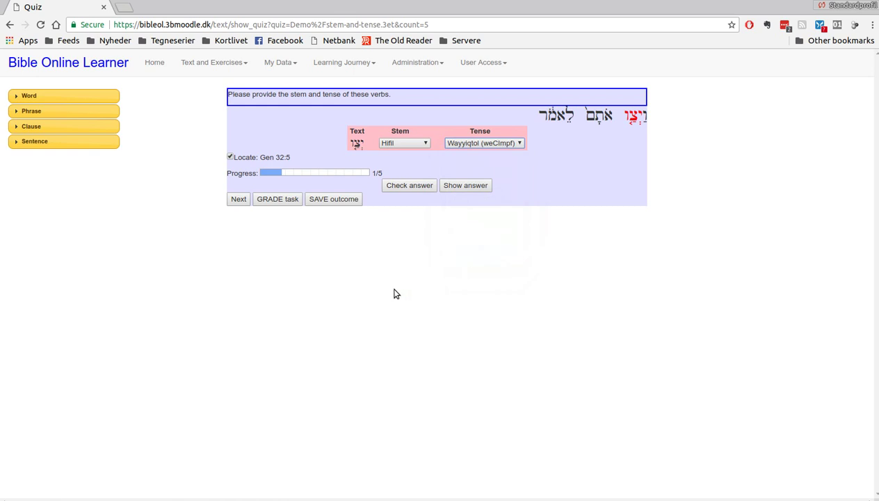
Step: Check the first answer against the solution and continue to the second question
click(414, 185)
click(465, 186)
click(236, 198)
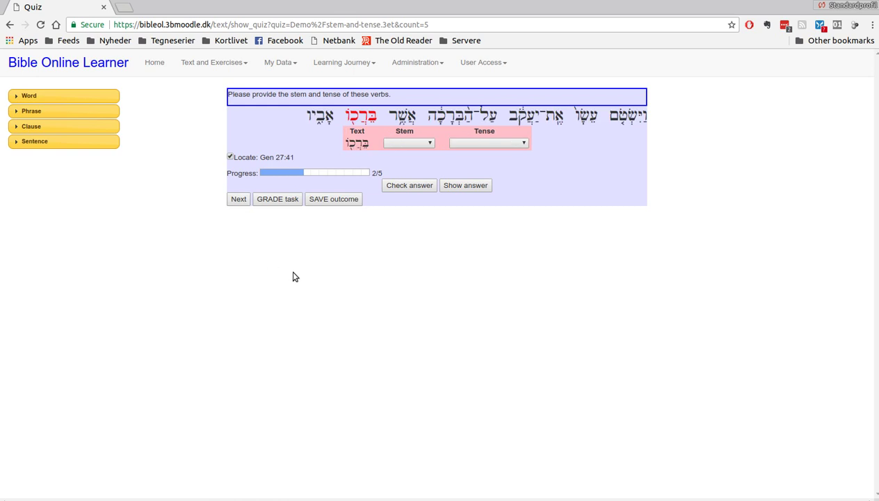